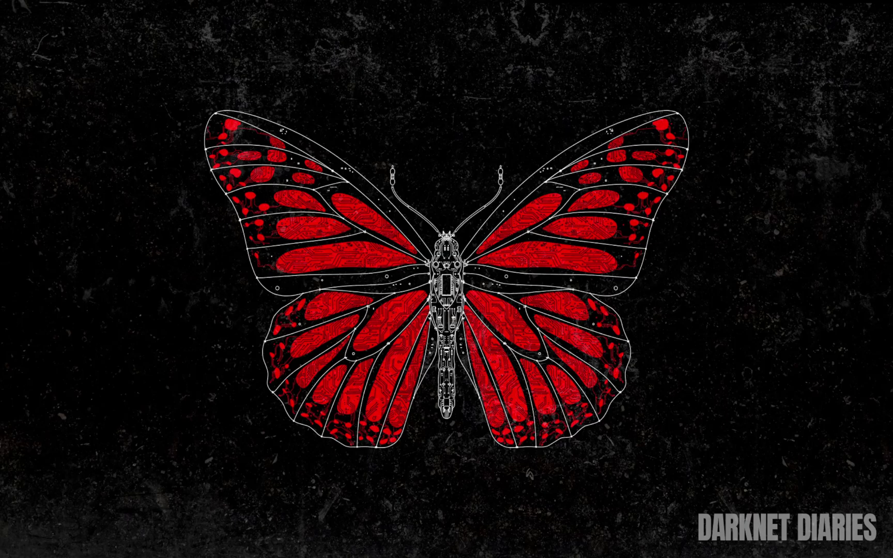
Step: Check the lab's 600 Mbps and 2.4 GHz access point requirements against the wireless standards and speeds table in Perplexity
mouse_move(532, 557)
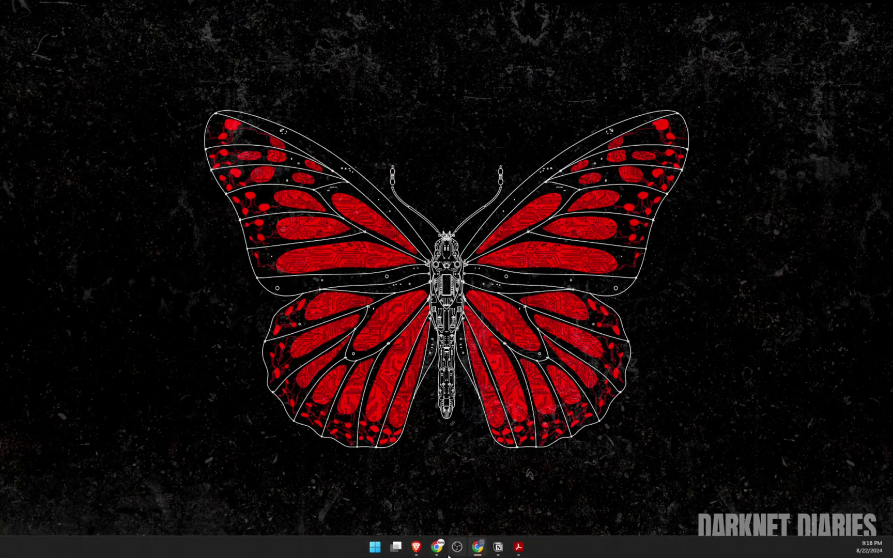
left_click(478, 550)
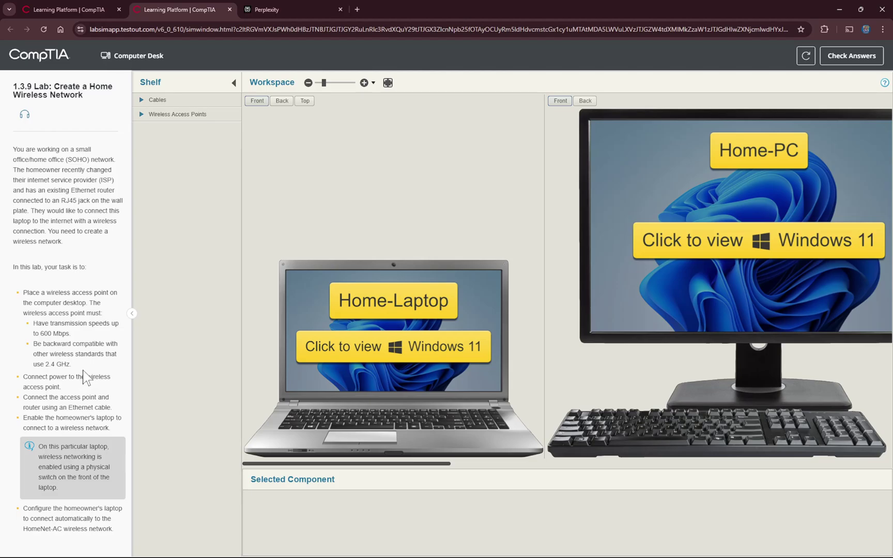
left_click_drag(72, 364, 32, 353)
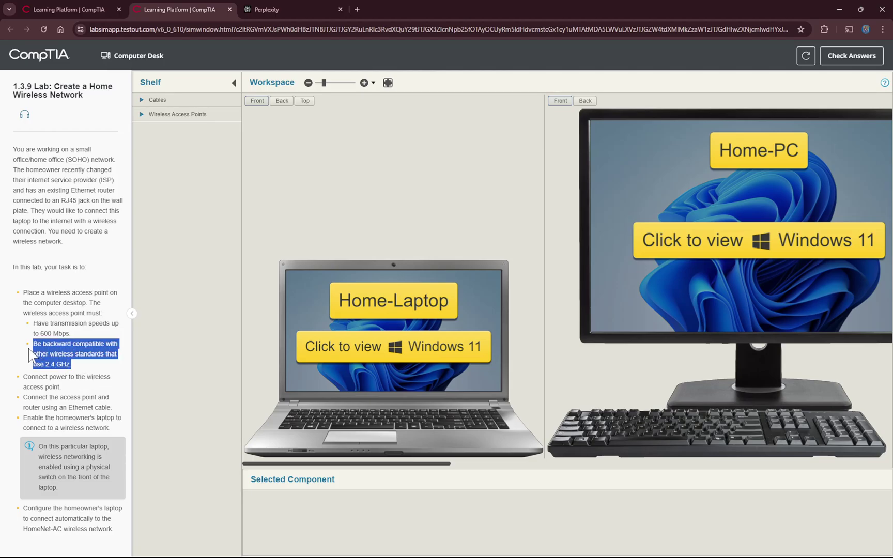
key("ctrl+c")
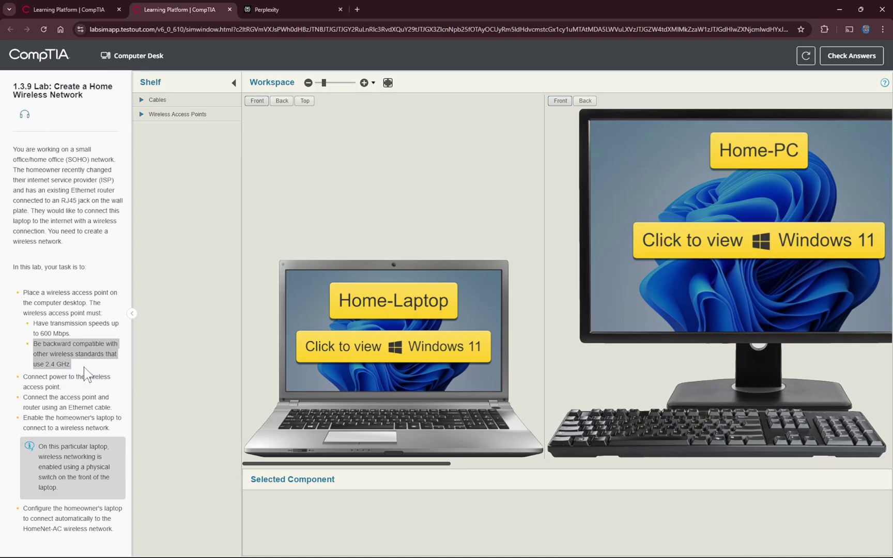
left_click(297, 9)
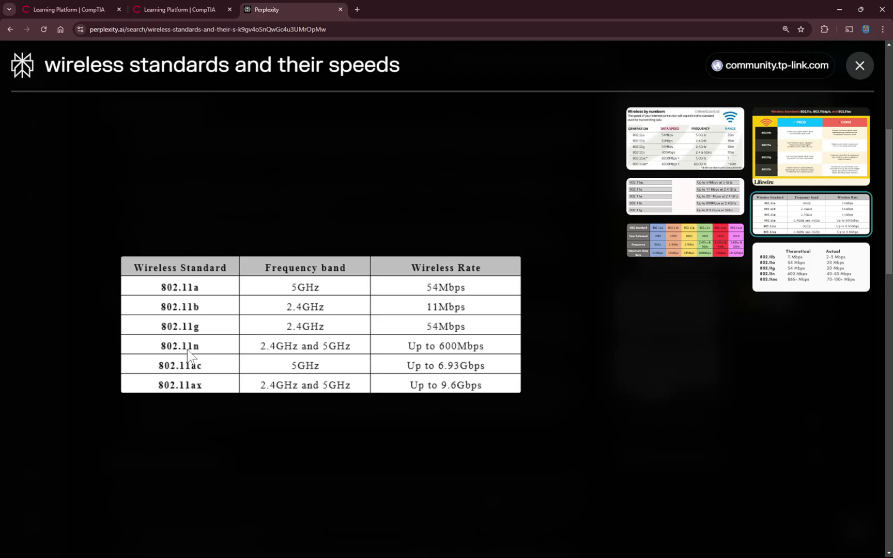
Step: Return to the lab and place the 802.11b/g/n wireless access point from the shelf in the workspace
left_click(166, 9)
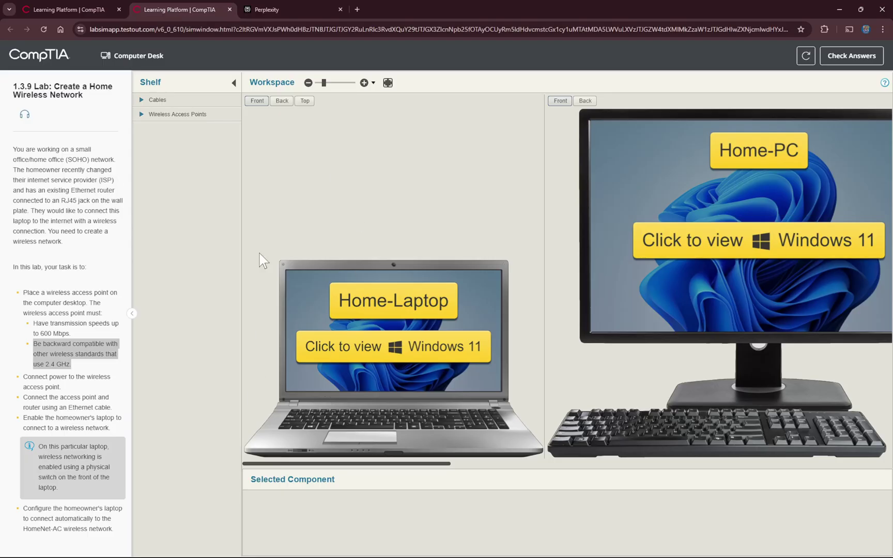
left_click(144, 118)
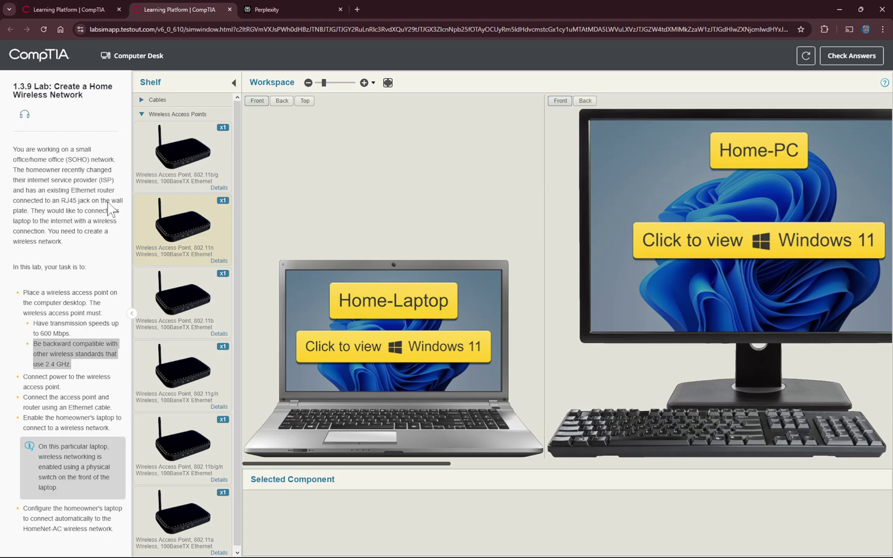
left_click(133, 313)
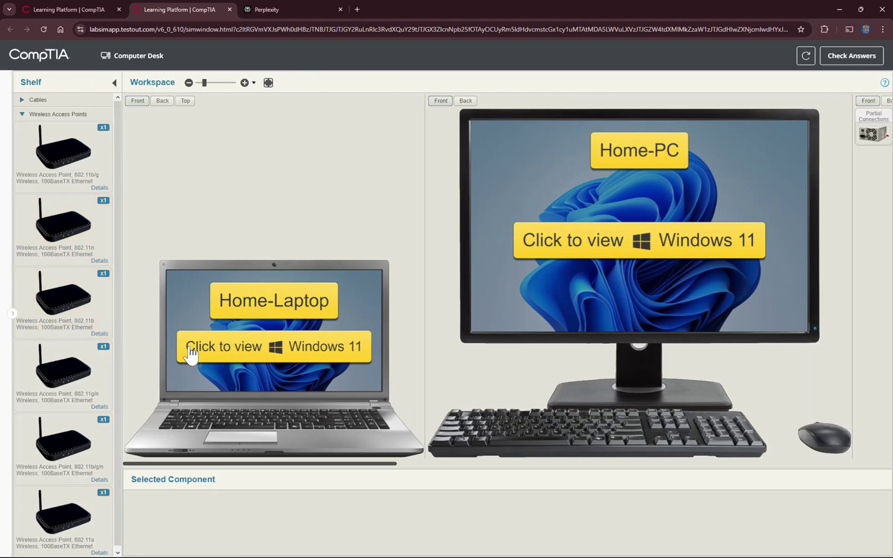
scroll(120, 395, "down", 1)
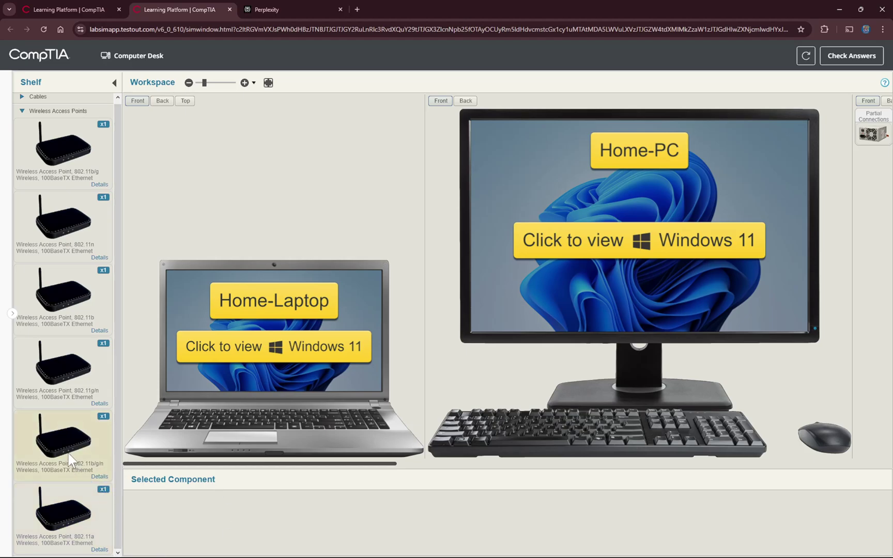
left_click_drag(71, 458, 69, 408)
left_click(200, 82)
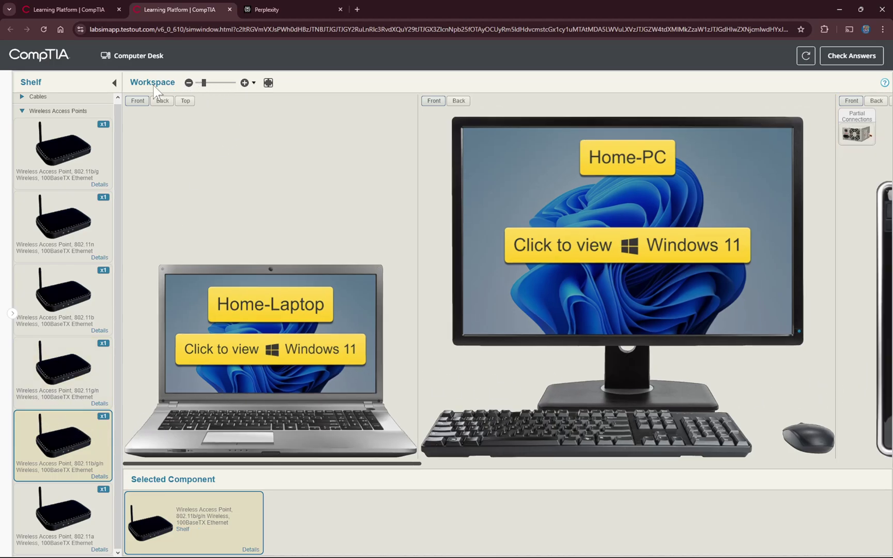
left_click_drag(205, 84, 178, 82)
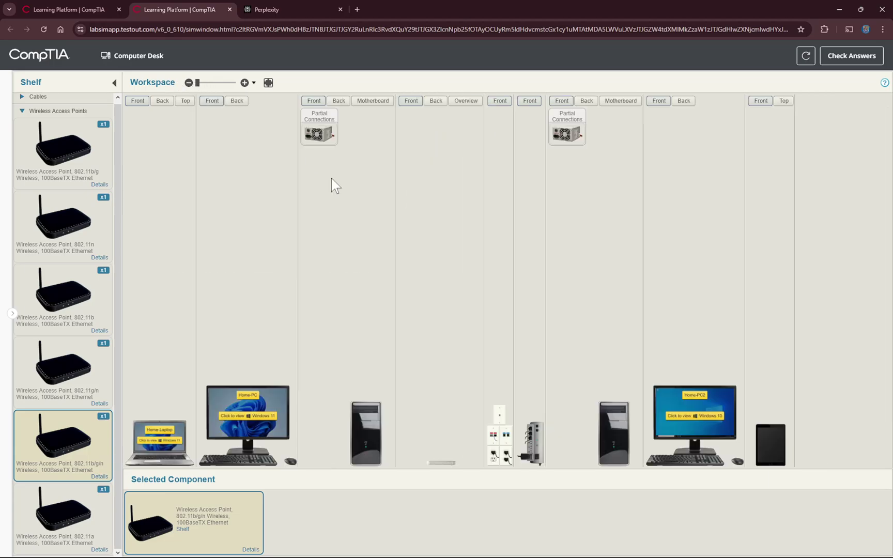
left_click_drag(52, 457, 878, 410)
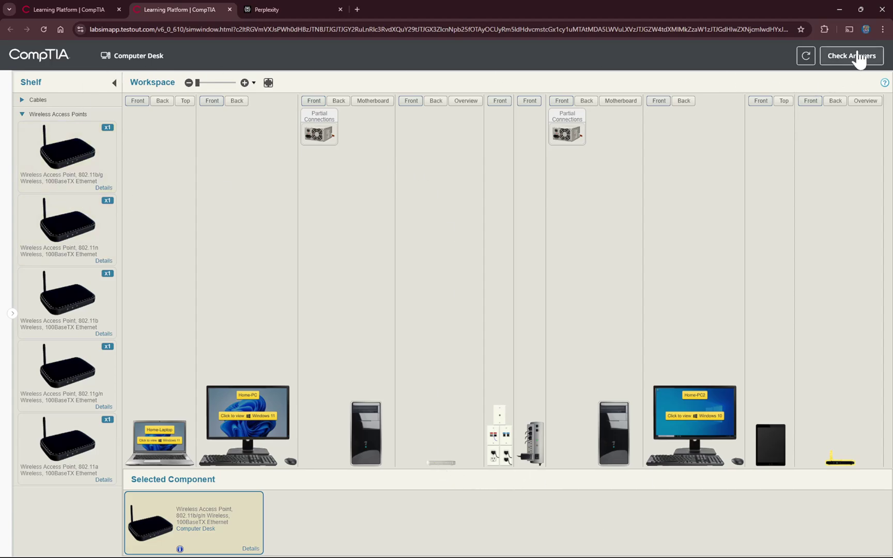
Step: Show the browser full screen and connect a Cat6a RJ45 cable to LAN port 2 on the back of the router
left_click(882, 29)
left_click(880, 226)
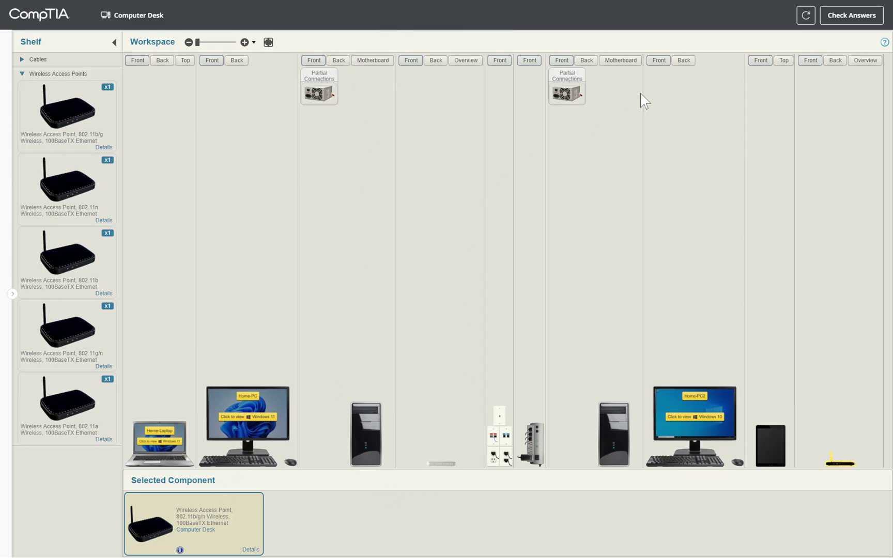
left_click_drag(198, 42, 209, 44)
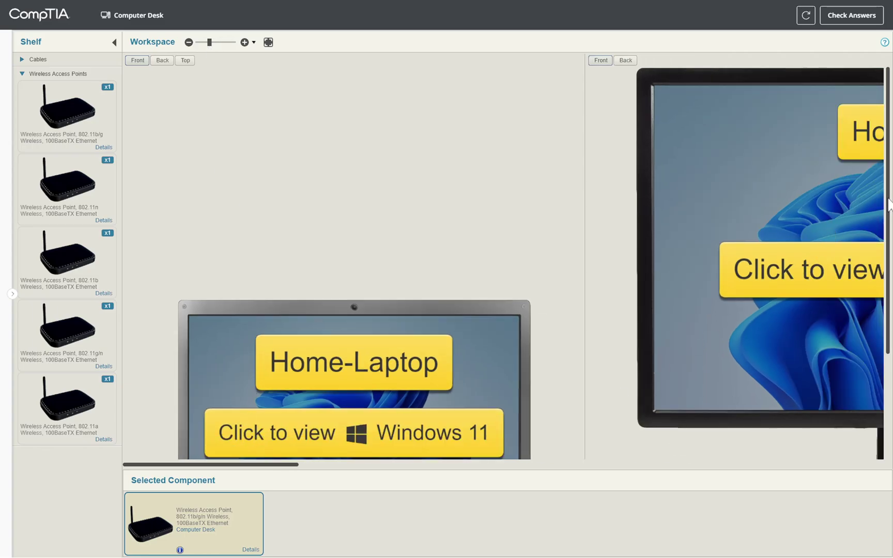
left_click_drag(886, 200, 878, 337)
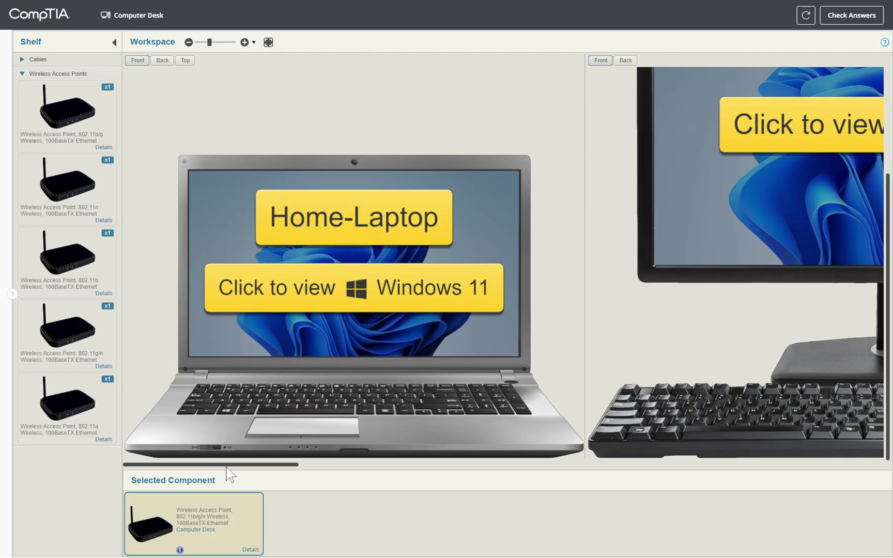
left_click_drag(227, 465, 482, 472)
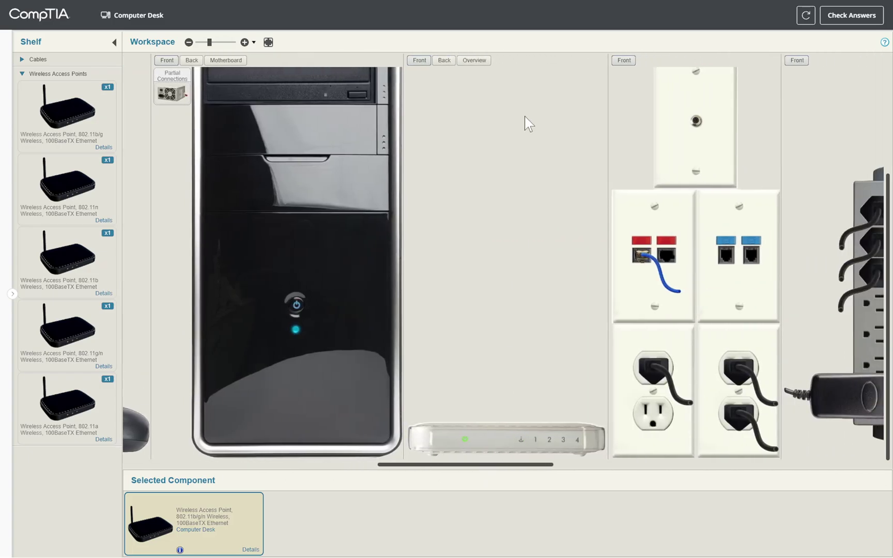
left_click(445, 60)
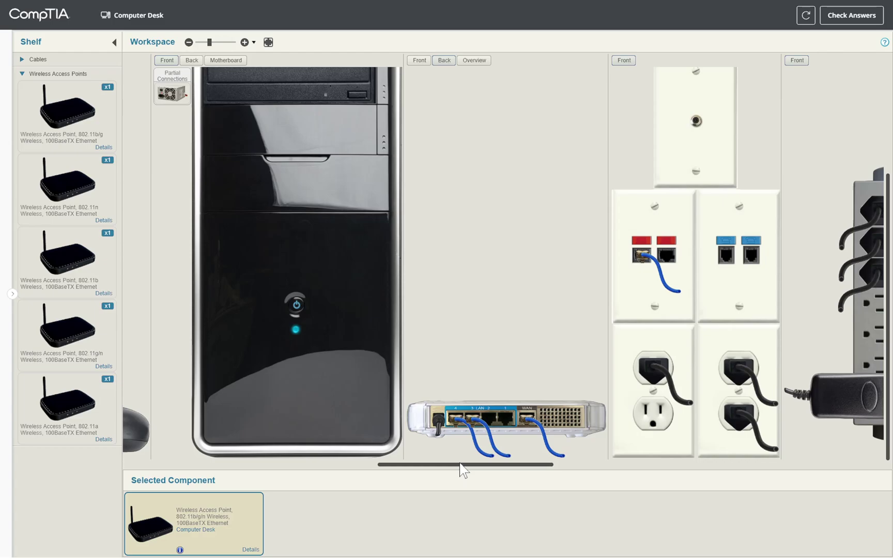
left_click_drag(459, 464, 471, 464)
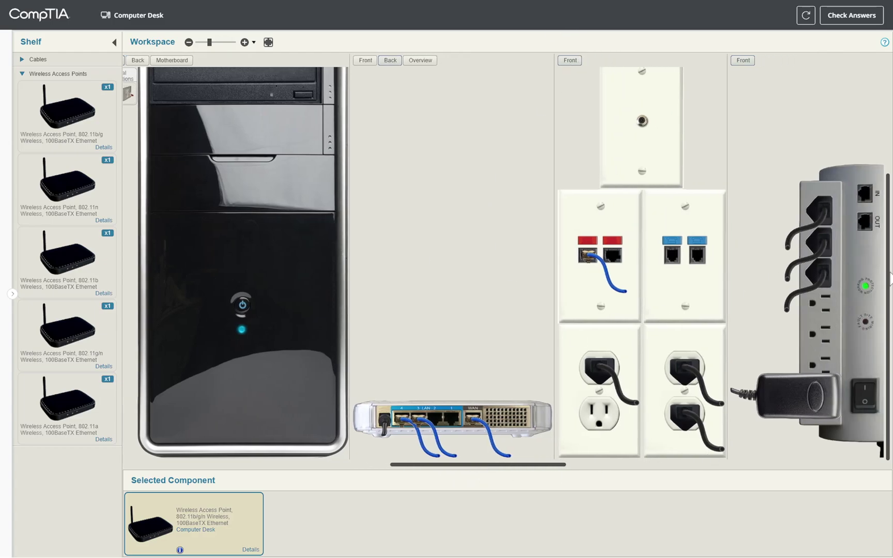
left_click(21, 60)
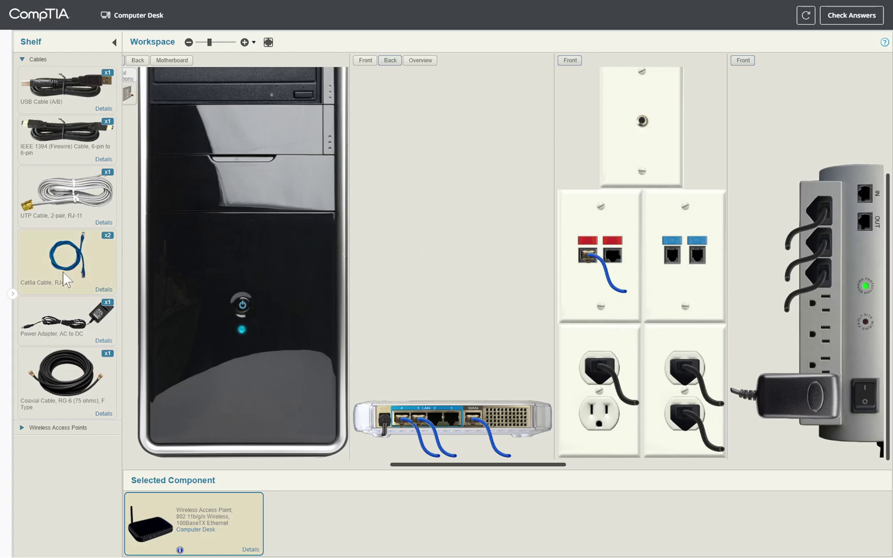
left_click(75, 260)
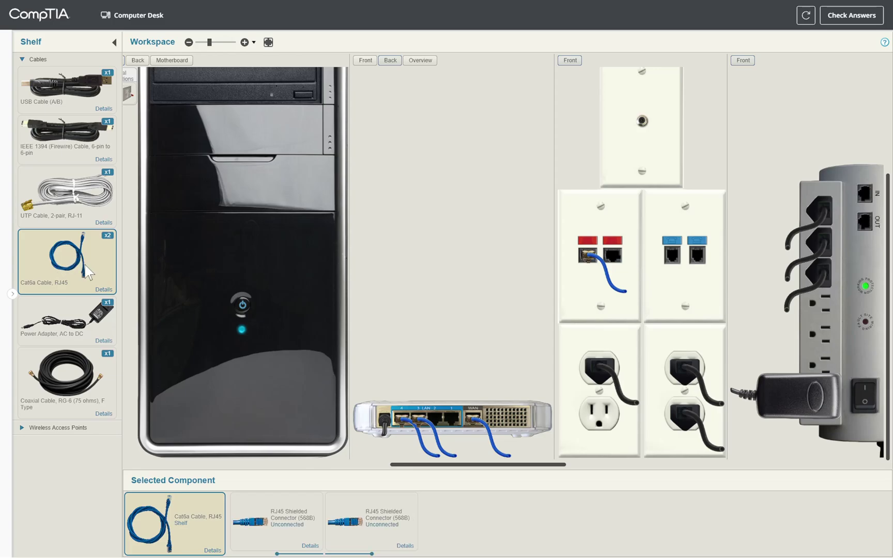
left_click_drag(124, 284, 443, 422)
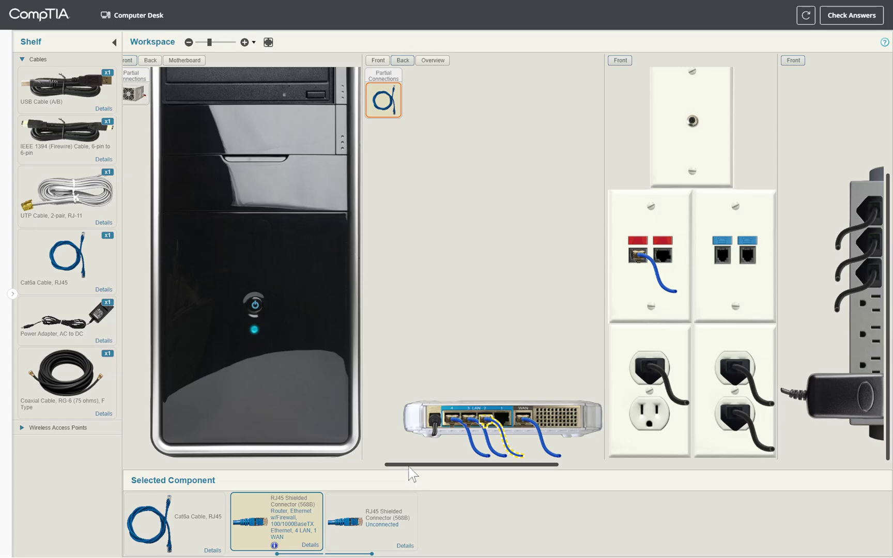
Step: Connect the Cat6a cable's other RJ45 connector to the Ethernet port on the back of the wireless access point
left_click_drag(420, 465, 800, 464)
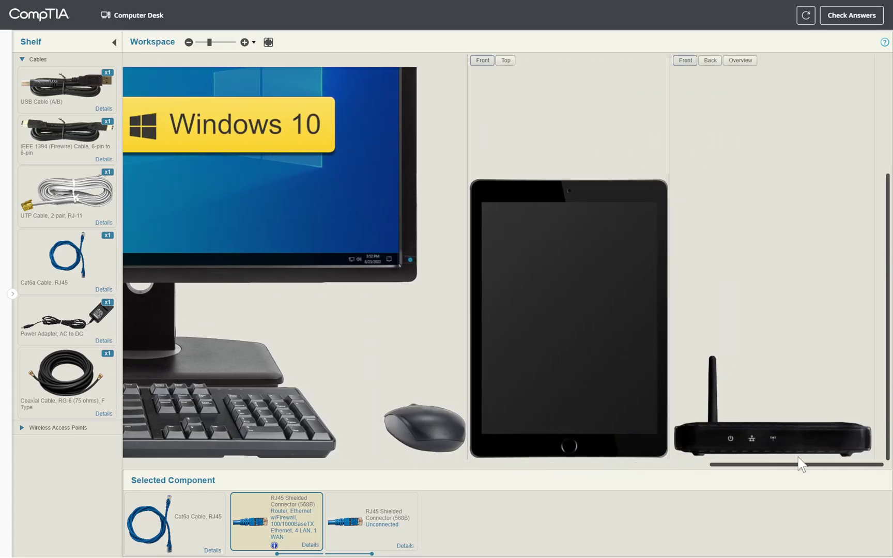
left_click(707, 61)
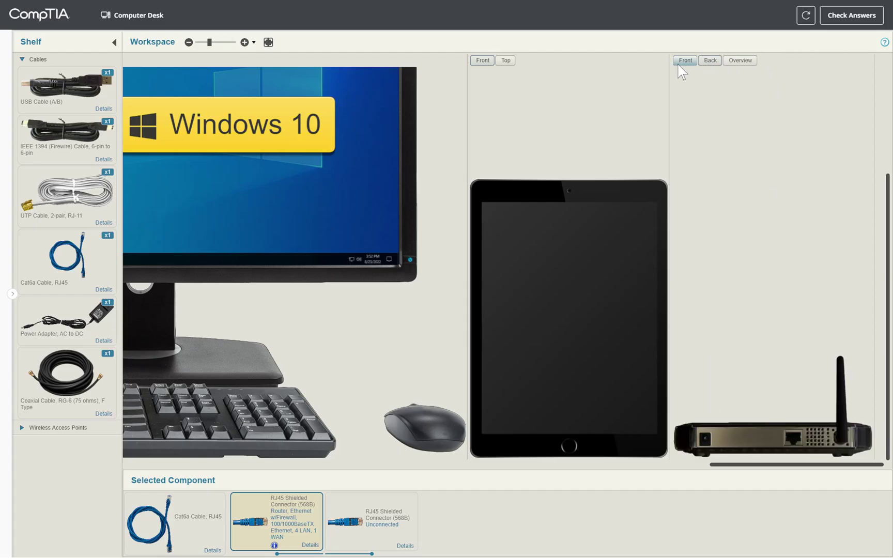
left_click(361, 519)
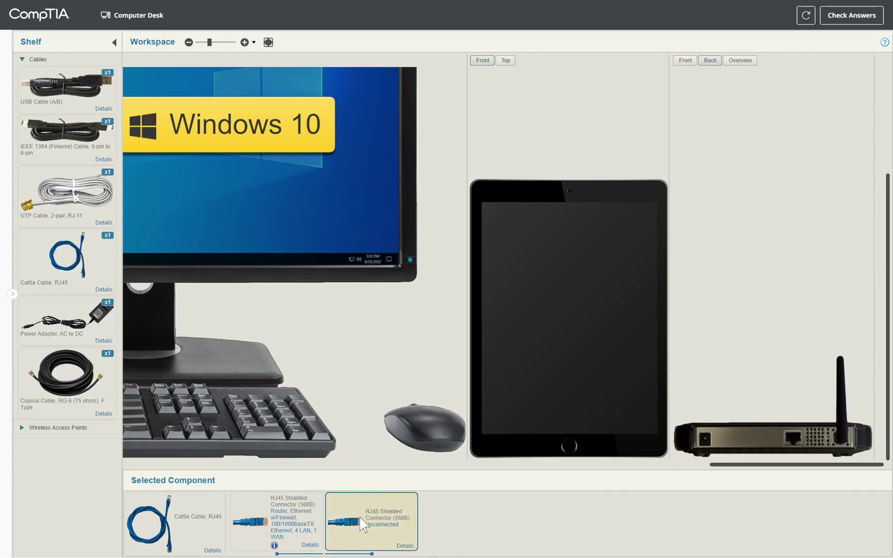
left_click_drag(362, 519, 793, 438)
left_click_drag(792, 435, 792, 435)
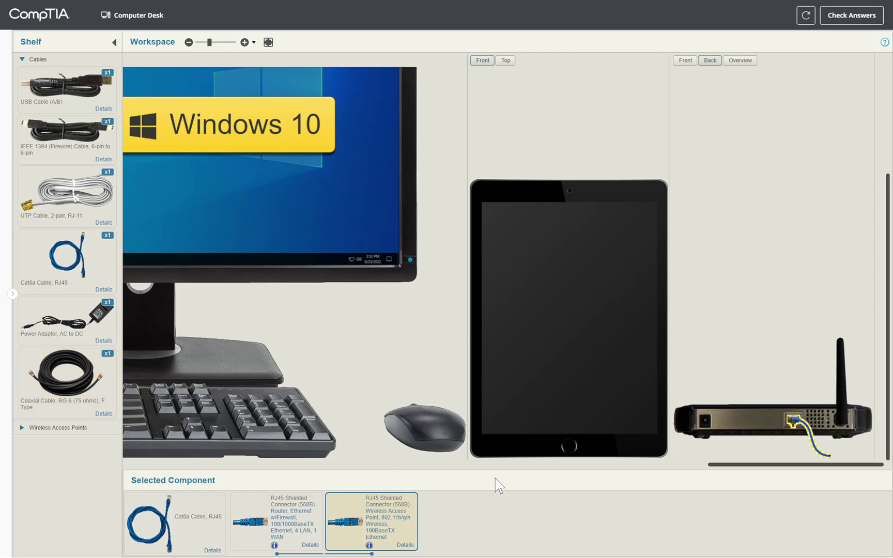
Step: Plug the AC end of the AC to DC power adapter into a free surge protector outlet
left_click_drag(749, 467, 502, 492)
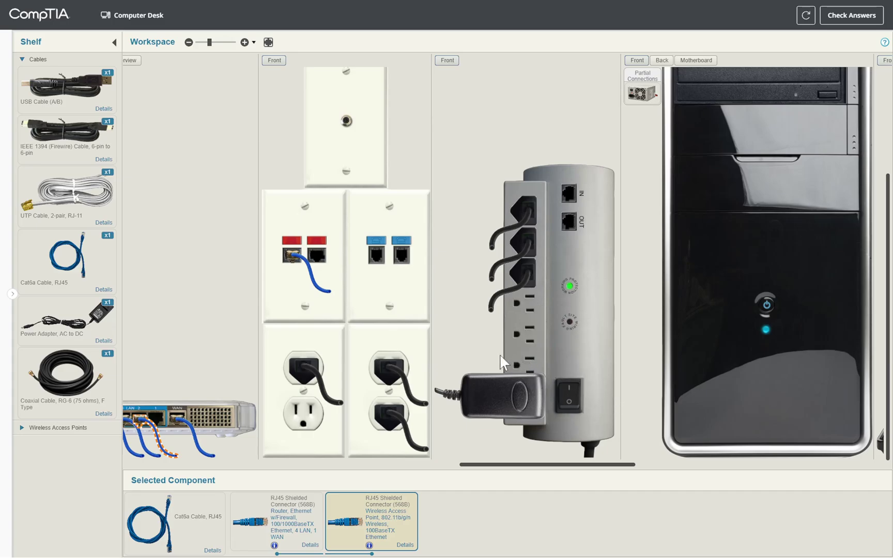
left_click(110, 357)
left_click_drag(72, 324, 526, 333)
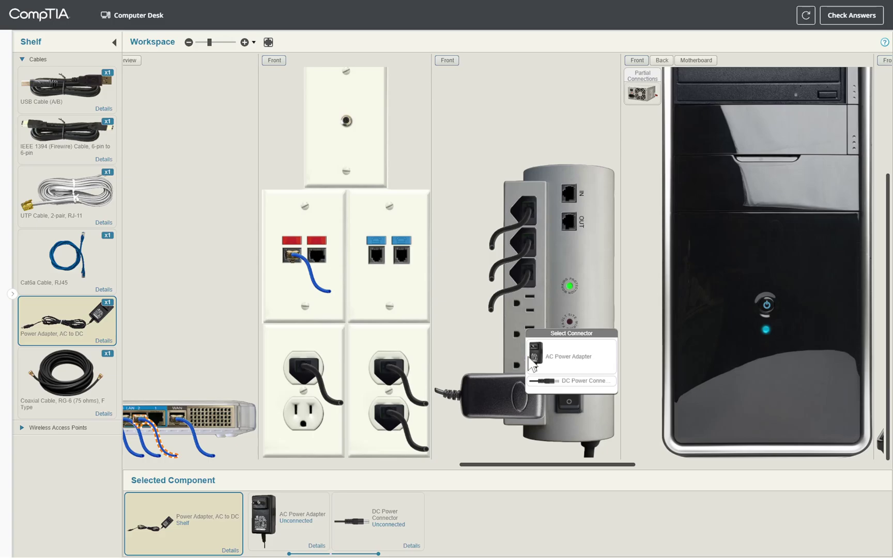
left_click(558, 358)
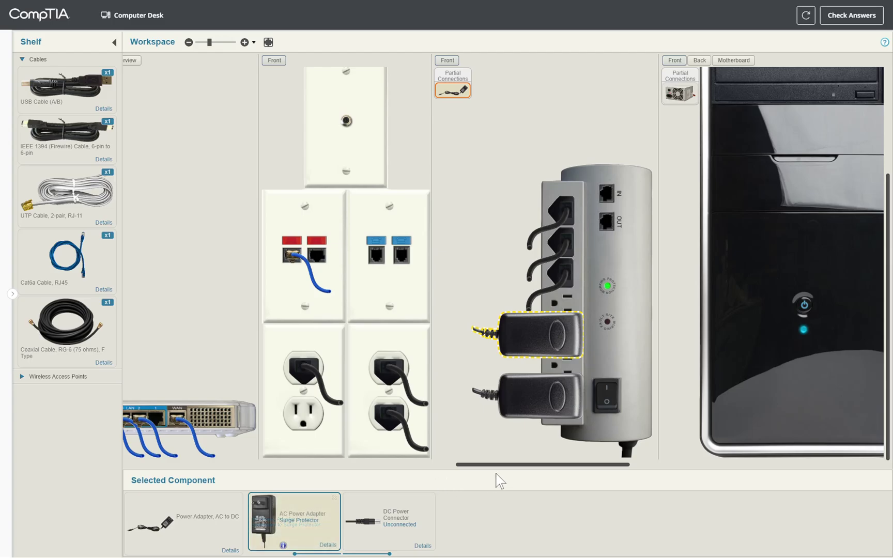
Step: Connect the adapter's DC power connector to the wireless access point's power port and check the indicator lights on its front
left_click_drag(508, 465, 807, 465)
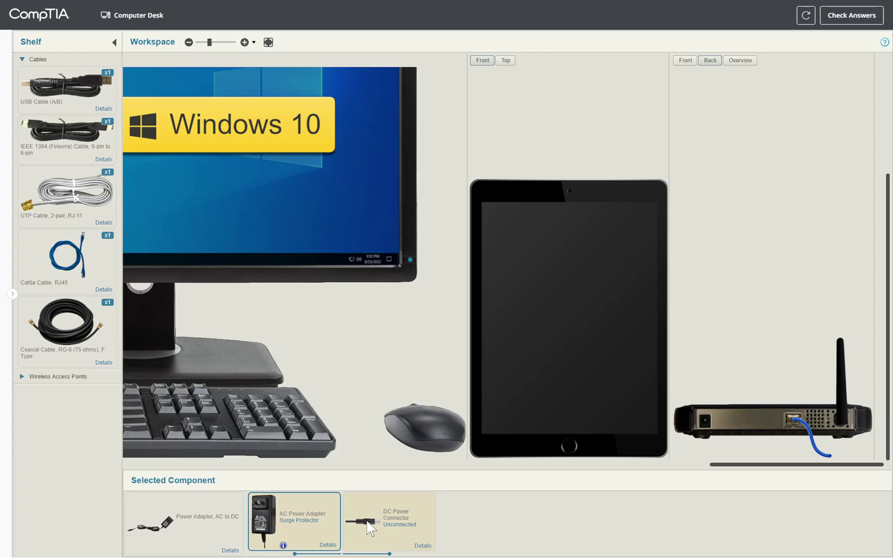
left_click_drag(368, 527, 442, 512)
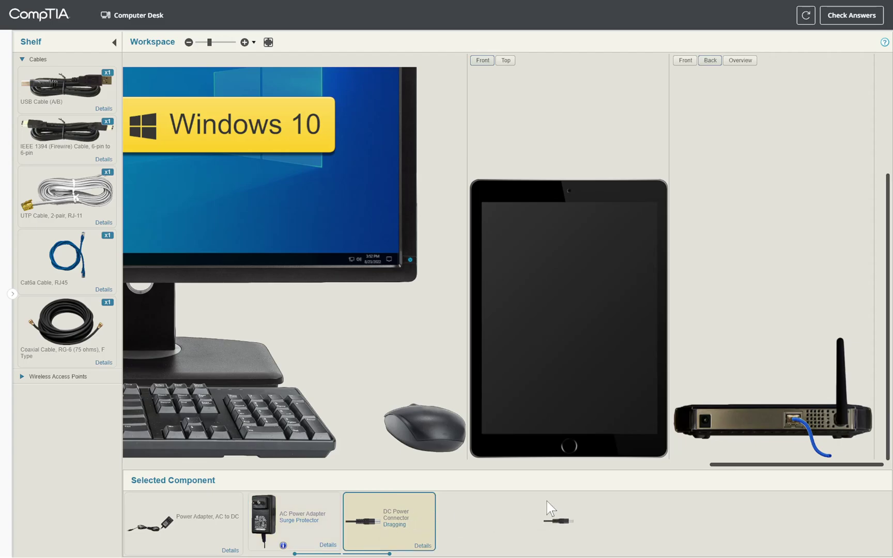
left_click_drag(639, 477, 705, 419)
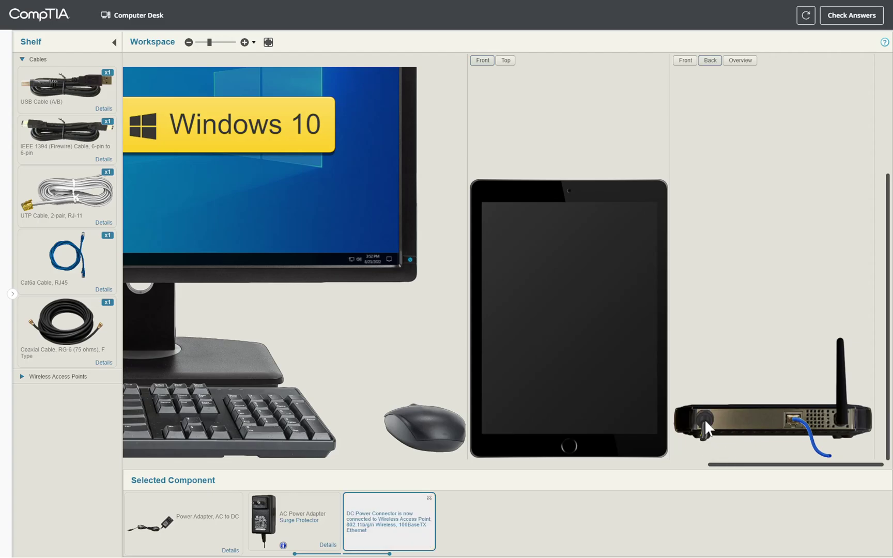
left_click(685, 60)
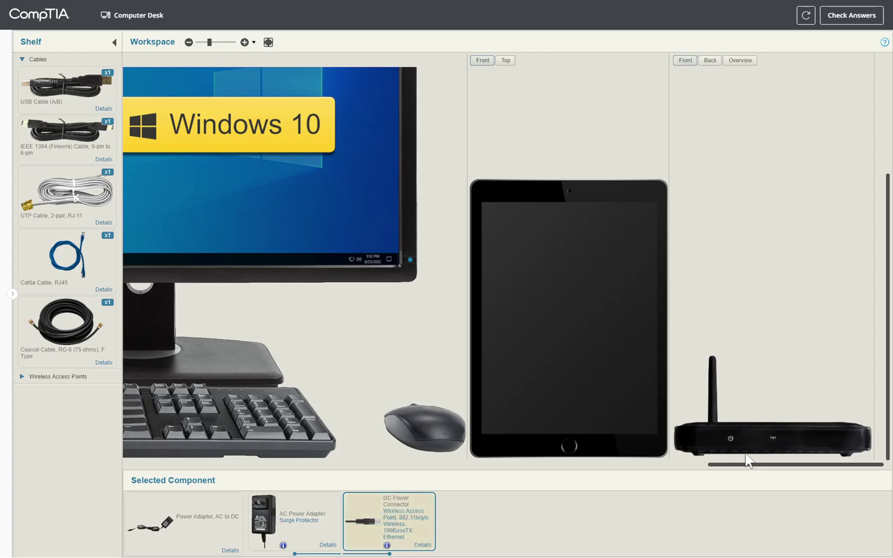
left_click(730, 445)
Step: Examine the jacks on the wall plates and the plugs in the surge protector up close
left_click_drag(786, 467, 403, 509)
left_click_drag(325, 521, 539, 531)
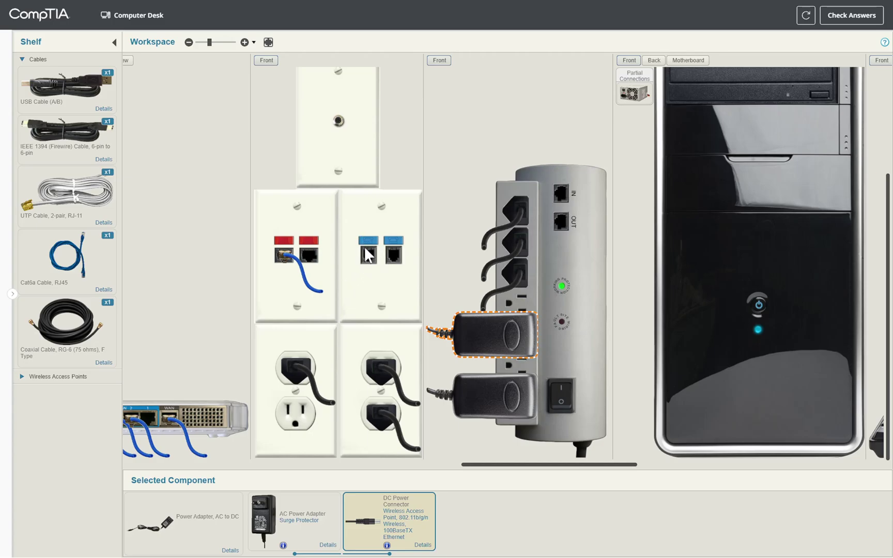
left_click(206, 42)
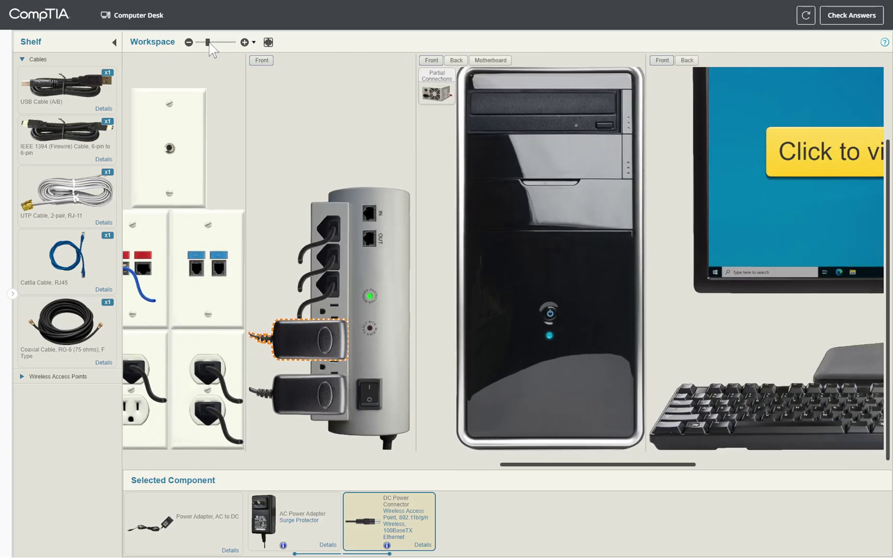
mouse_move(210, 43)
left_mouse_down()
mouse_move(225, 44)
mouse_move(216, 45)
left_mouse_up()
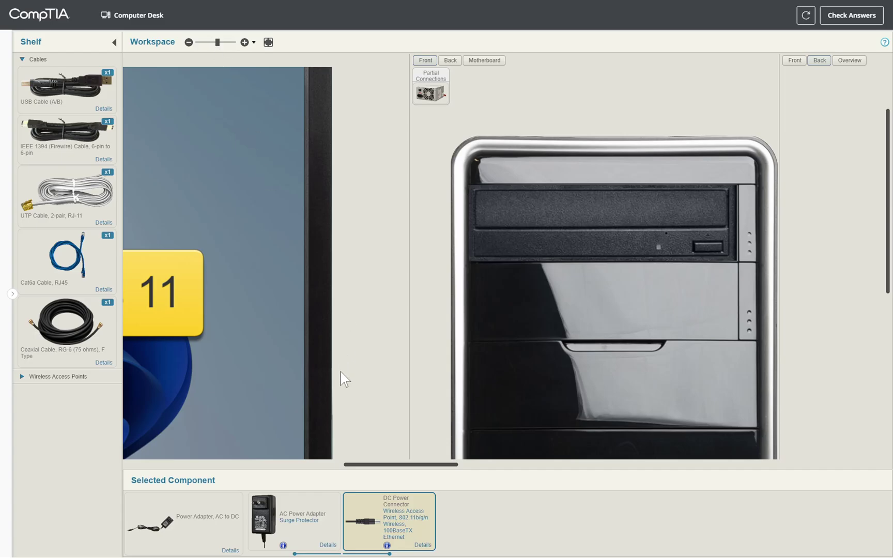
left_click_drag(422, 464, 526, 466)
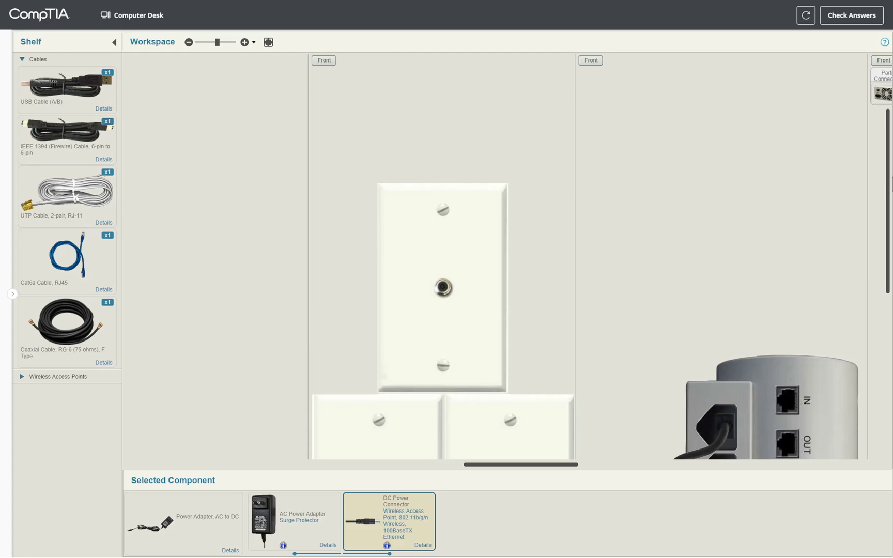
left_click_drag(886, 191, 887, 285)
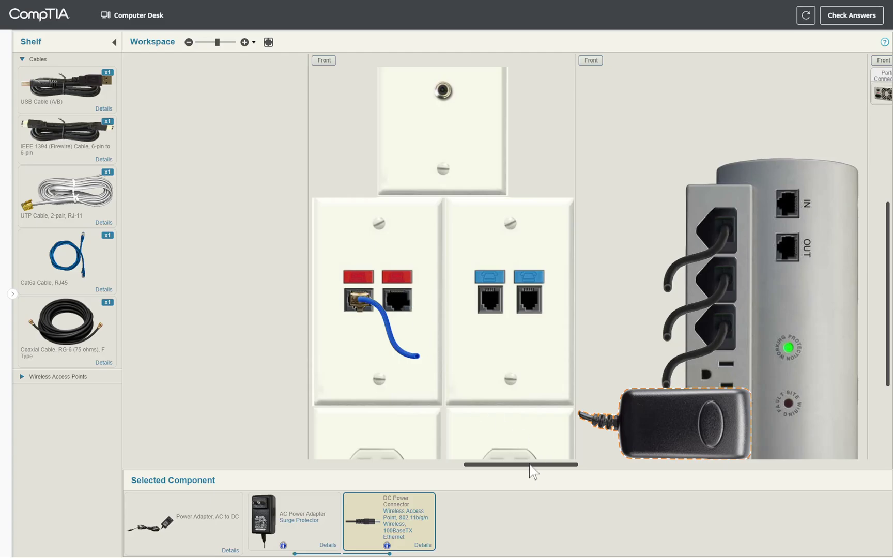
Step: Review the lab instructions and turn on the physical wireless switch on the front of Home-Laptop
left_click_drag(530, 465, 212, 464)
left_click_drag(890, 262, 890, 356)
left_click_drag(216, 46, 204, 44)
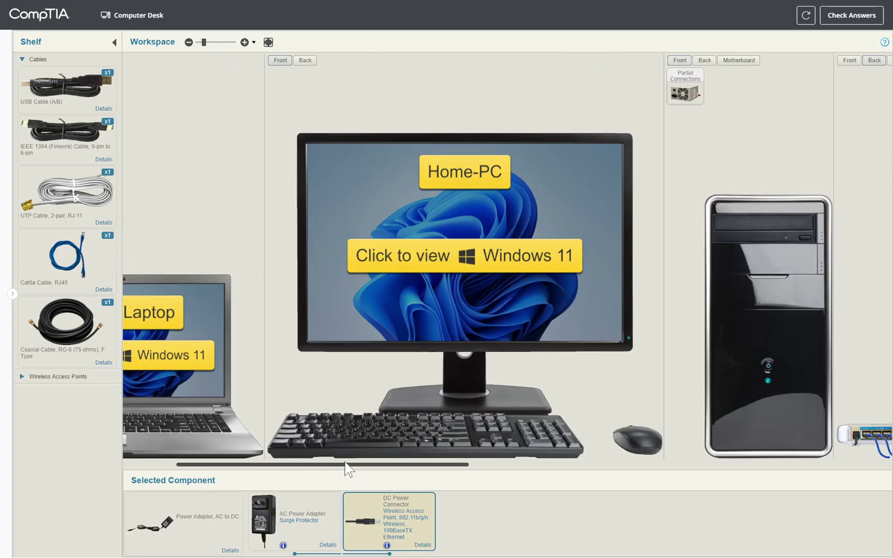
left_click_drag(346, 464, 234, 469)
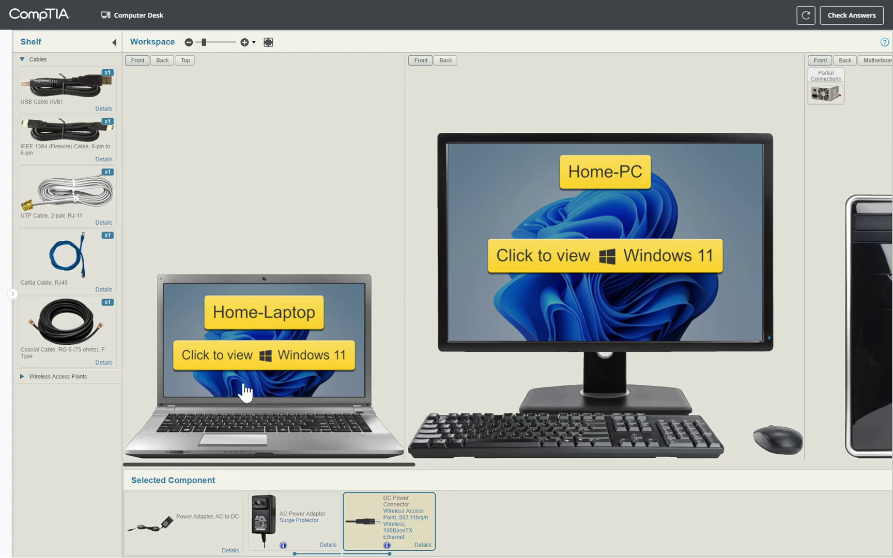
left_click(13, 295)
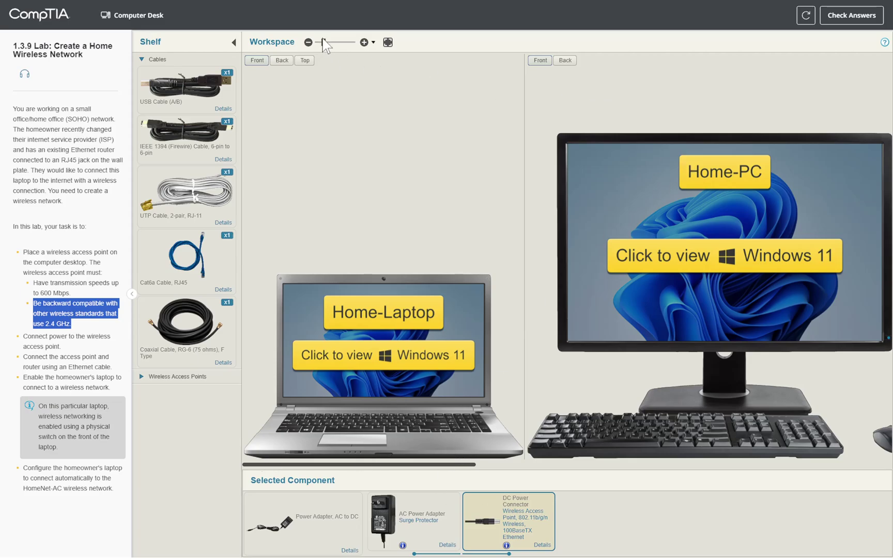
left_click(132, 293)
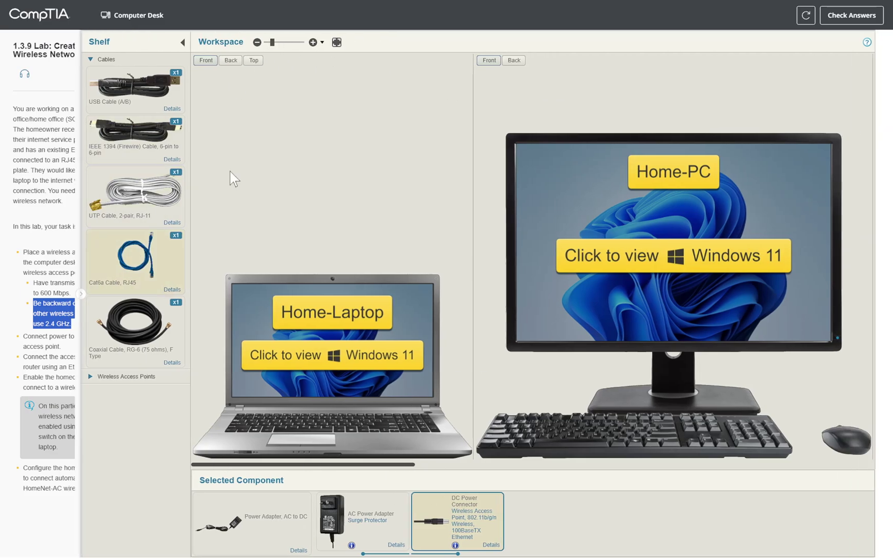
left_click_drag(205, 45, 208, 44)
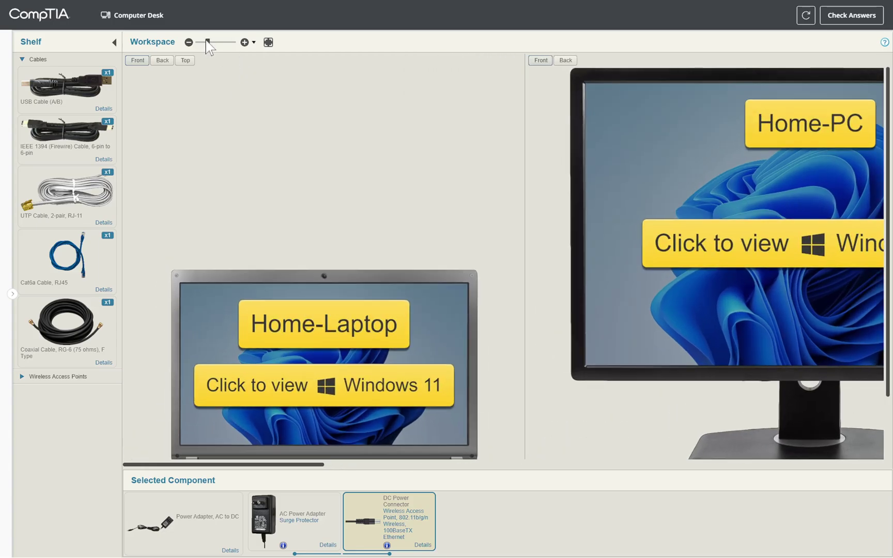
left_click_drag(887, 150, 889, 257)
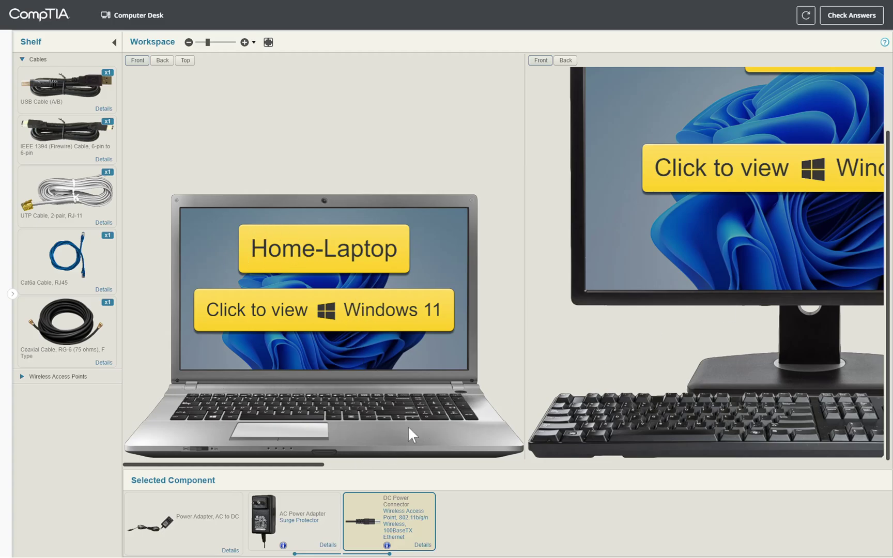
left_click(195, 451)
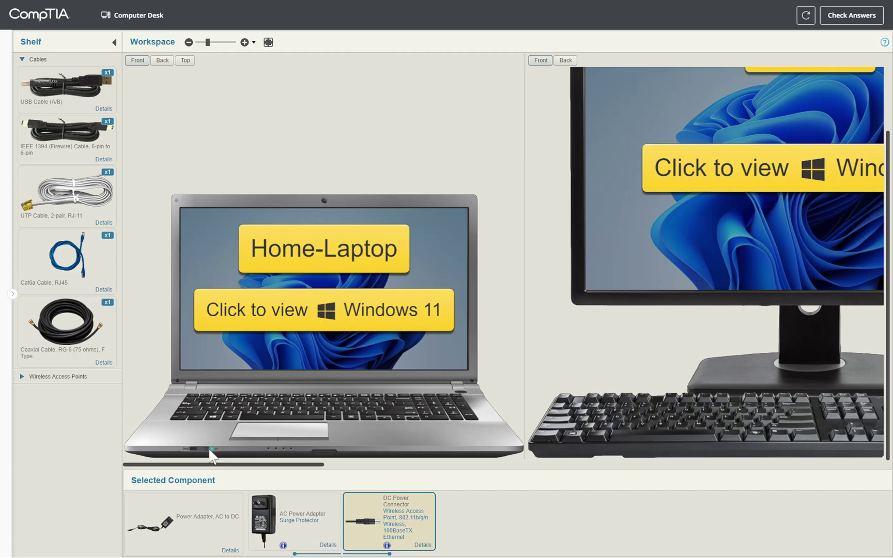
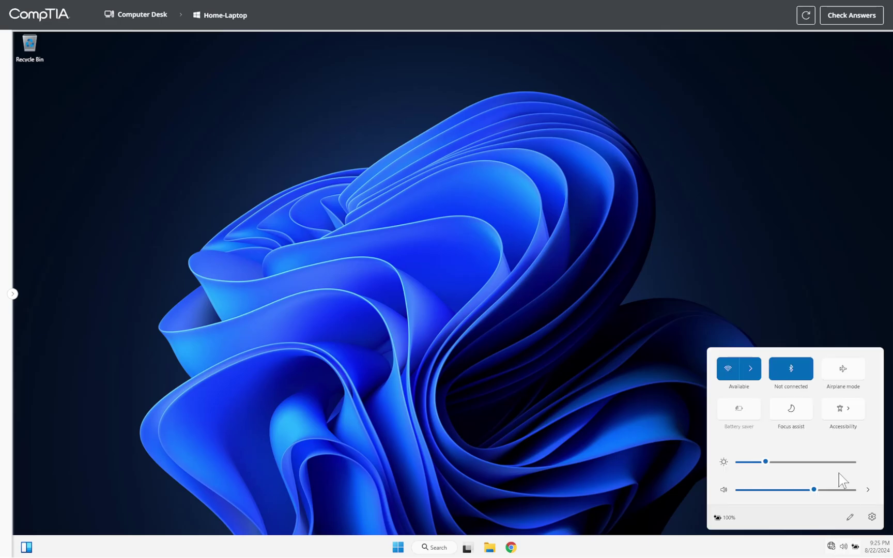
Step: Connect Home-Laptop to the HomeNet-AC Wi-Fi network with Connect Automatically enabled
left_click(750, 370)
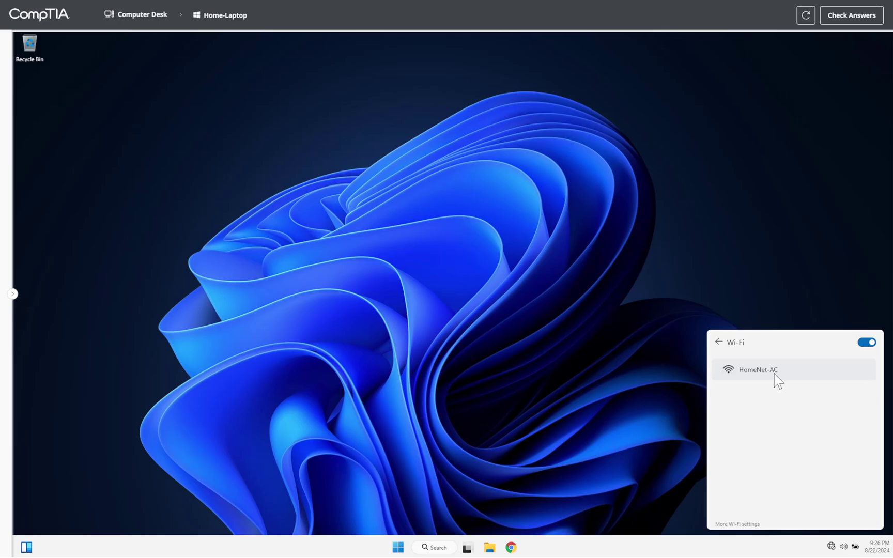
left_click(774, 374)
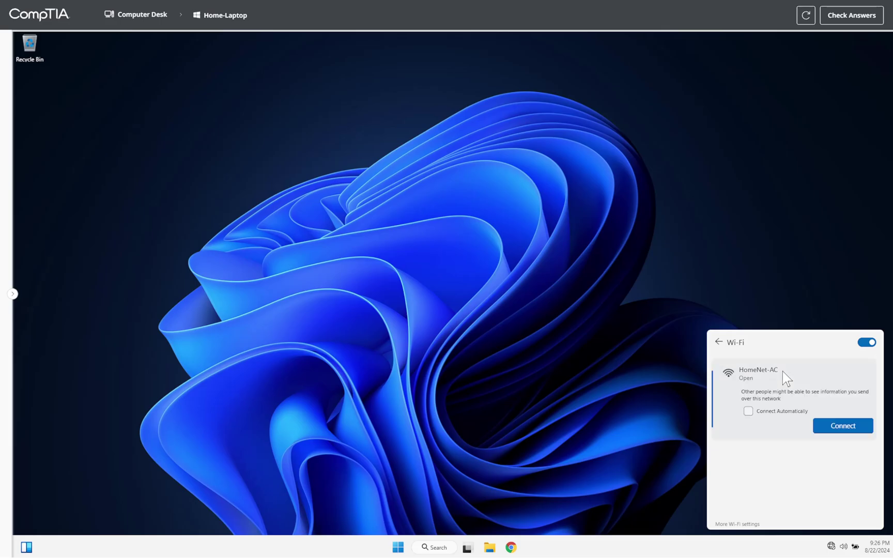
left_click(13, 293)
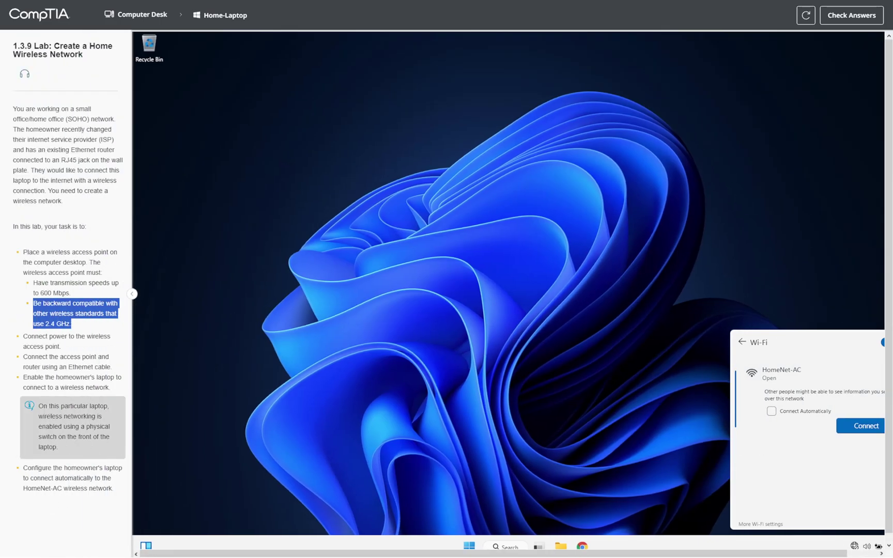
left_click(133, 294)
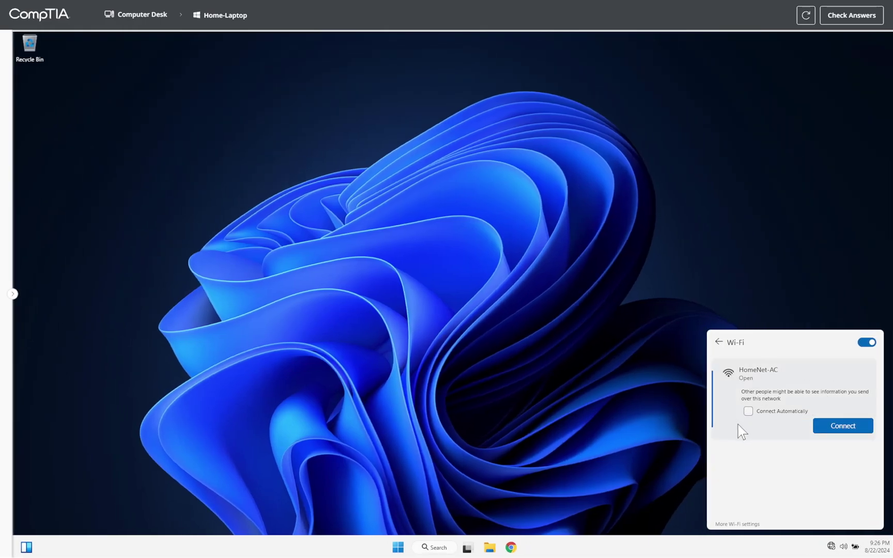
left_click(748, 412)
left_click(836, 431)
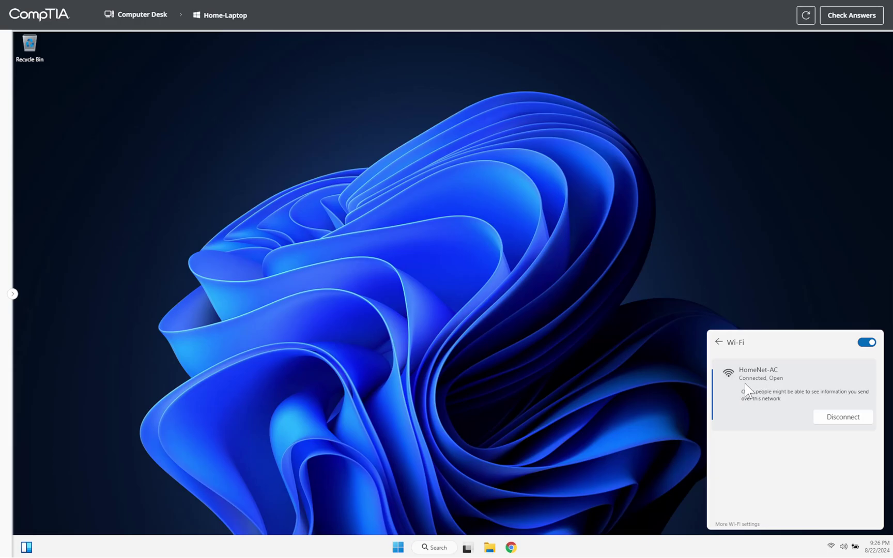
left_click(646, 396)
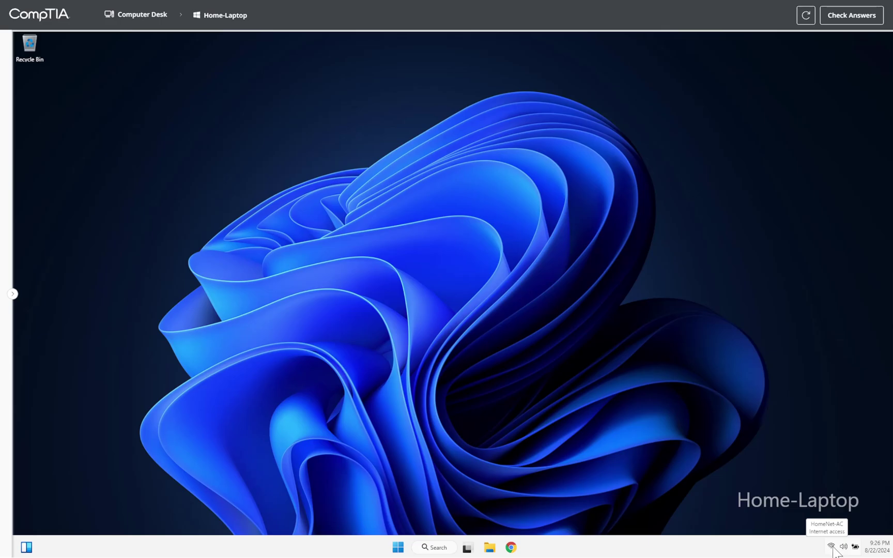
Step: Test the laptop's internet access by searching for "hh" in a maximized Chrome window, and close the browser
left_click(512, 548)
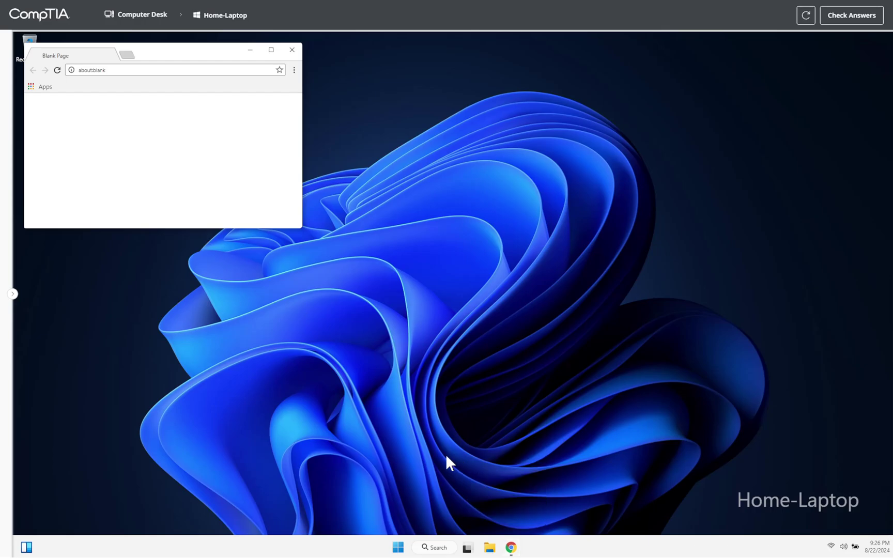
left_click(271, 50)
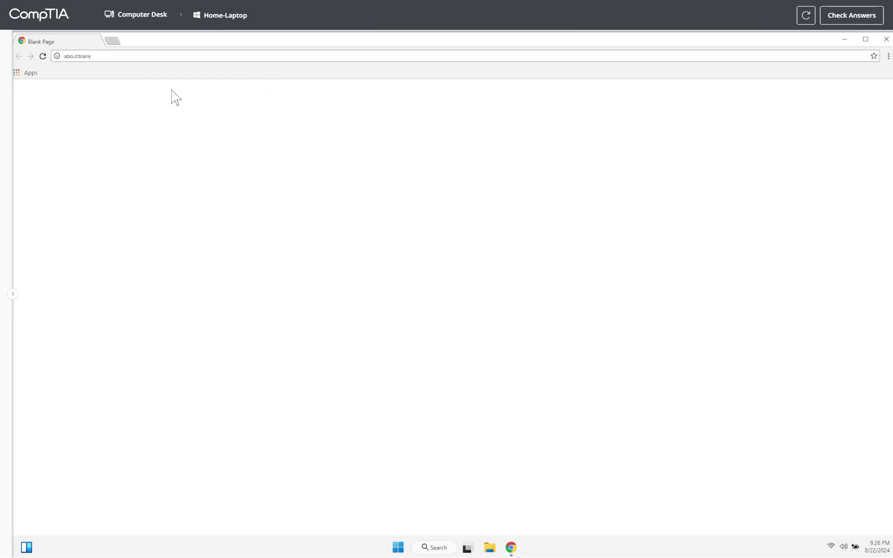
left_click(161, 55)
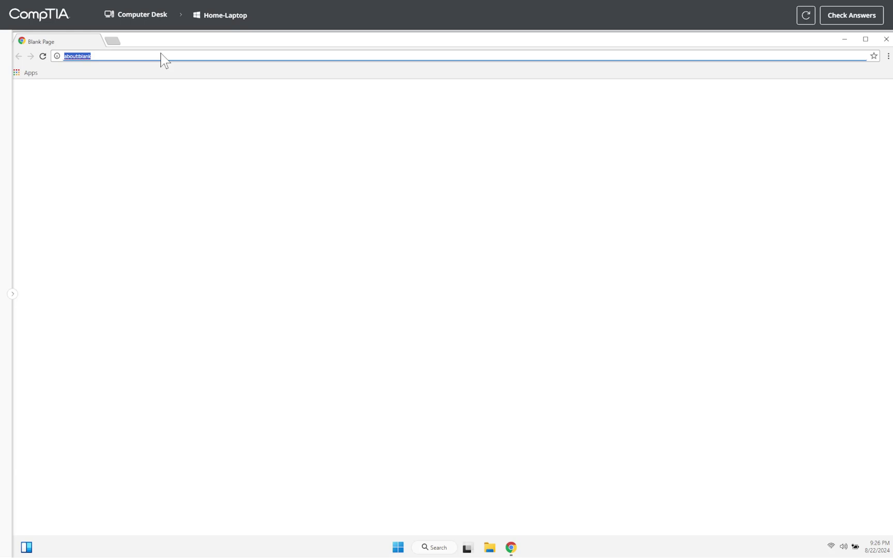
type("hh")
key("Return")
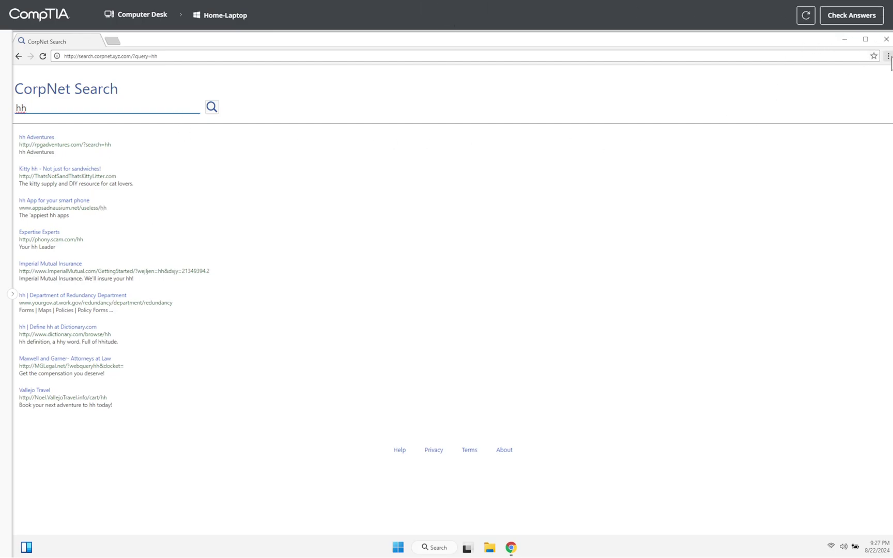
left_click(885, 40)
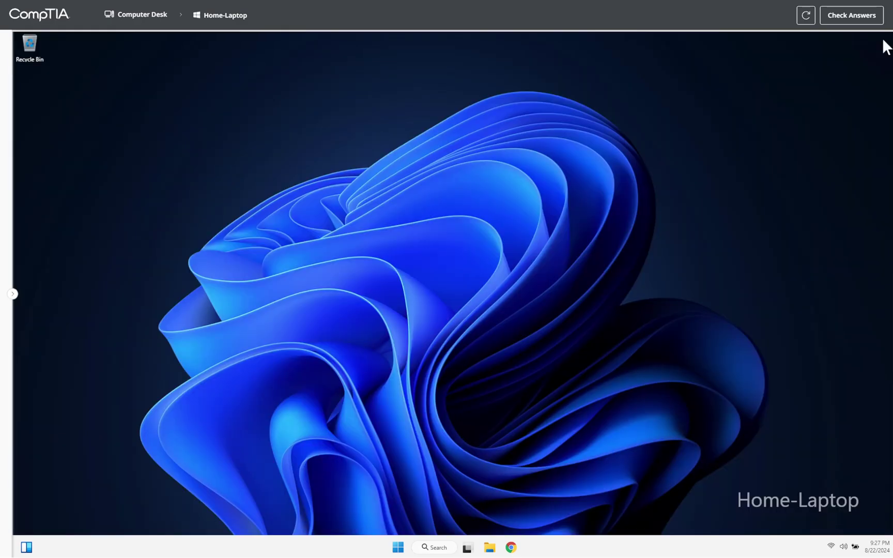
Step: Check the lab answers and submit the lab for a final score, closing the report after reading its explanation
left_click(846, 20)
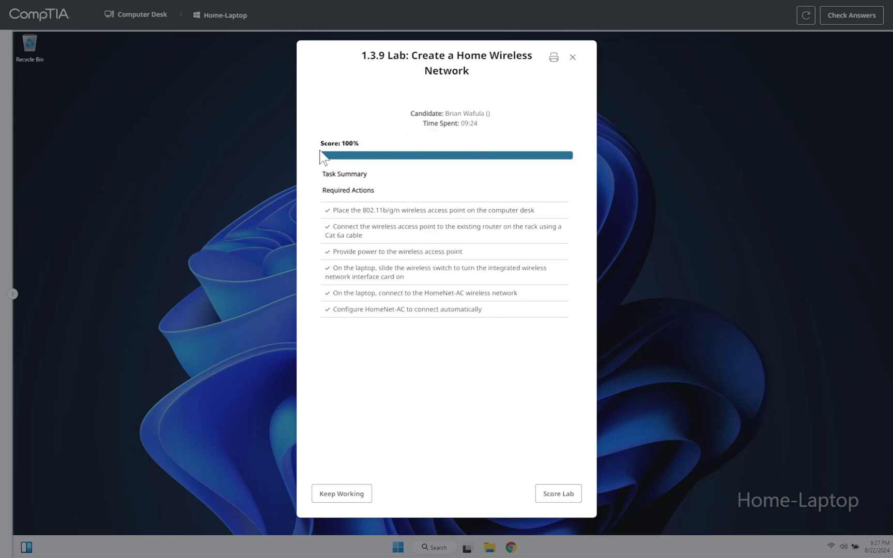
left_click(556, 497)
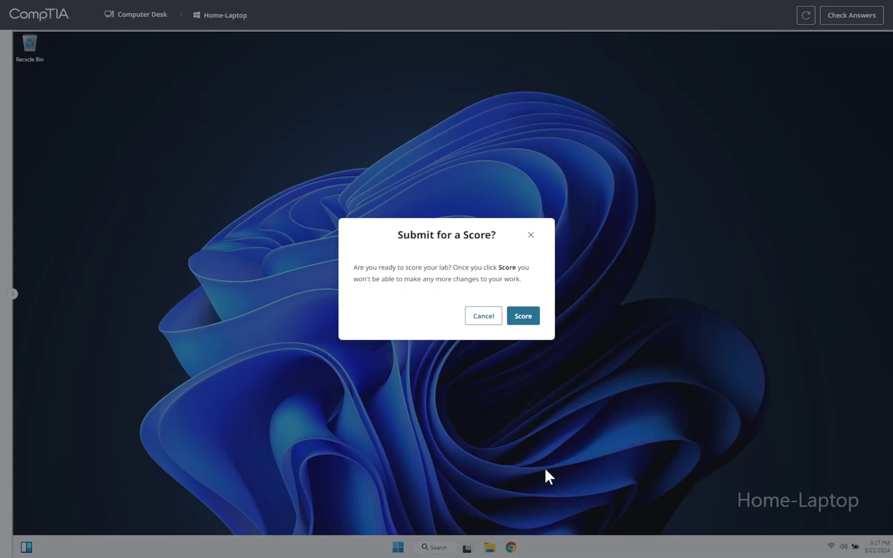
left_click(531, 316)
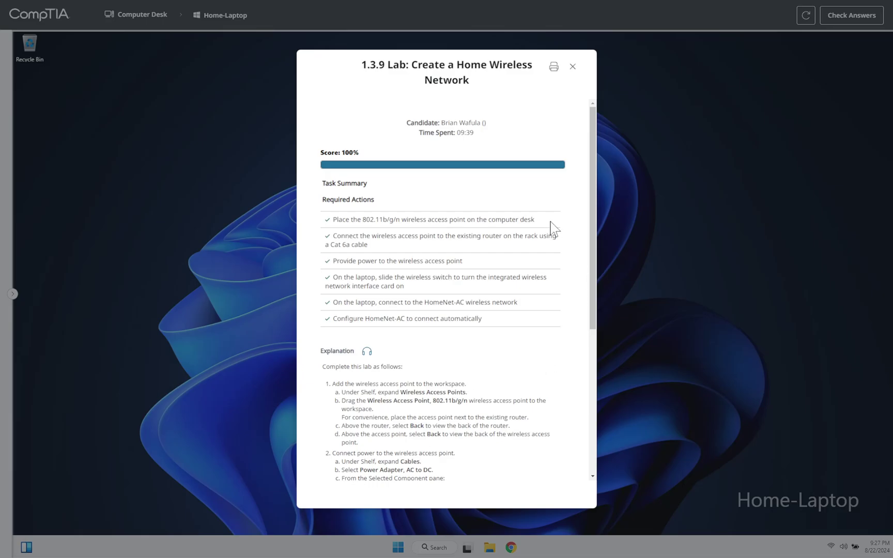
left_click_drag(591, 144, 578, 421)
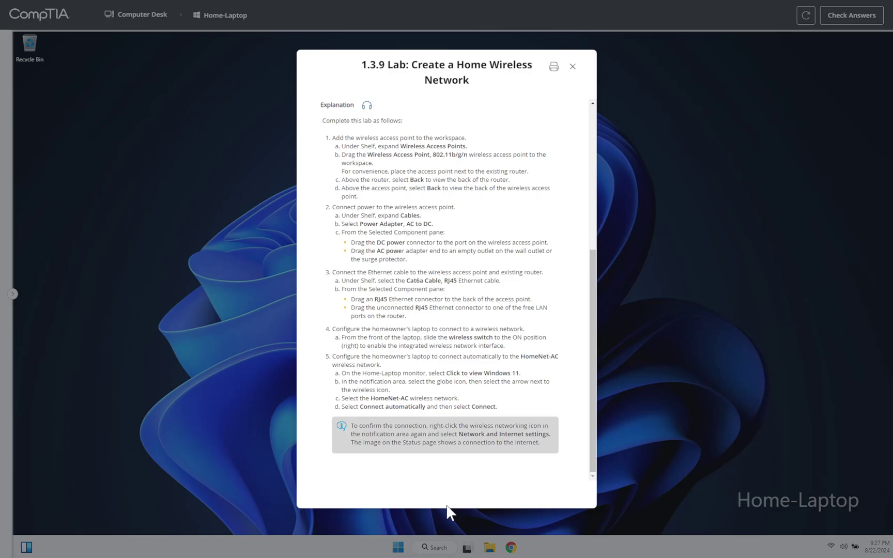
left_click(573, 66)
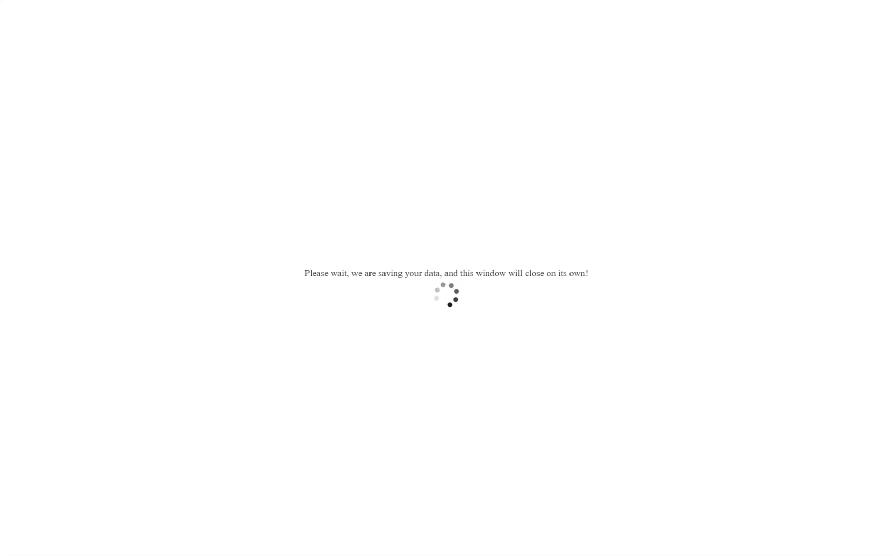